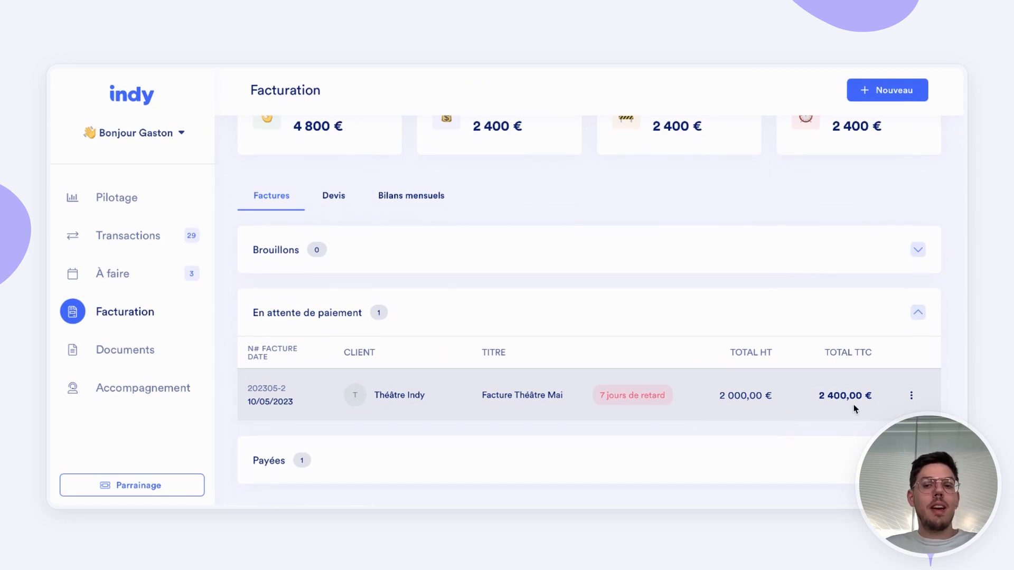
# Step: Review the May figures on the Pilotage chart for the 2023 financial year
pyautogui.click(115, 198)
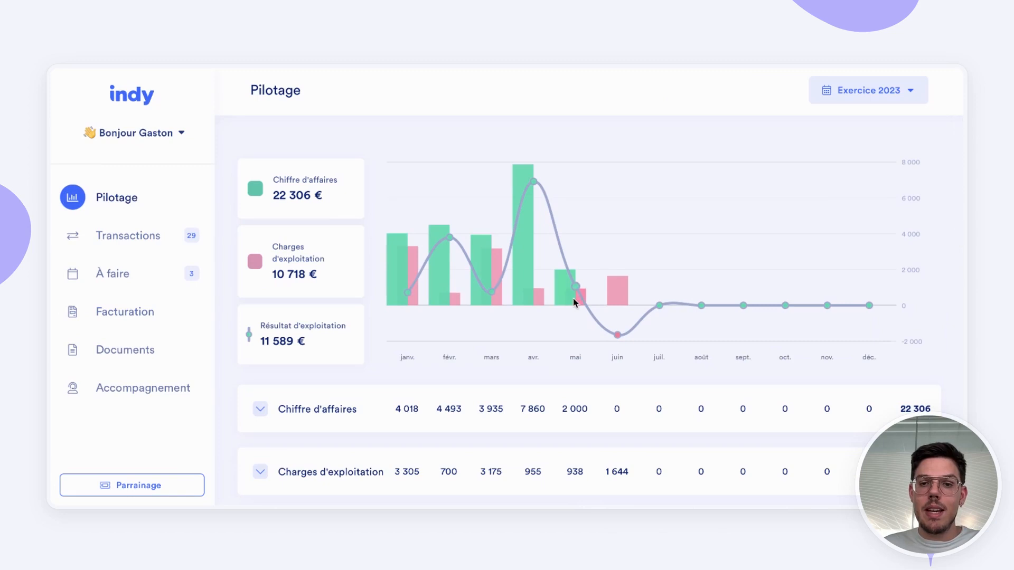
pyautogui.moveTo(560, 287)
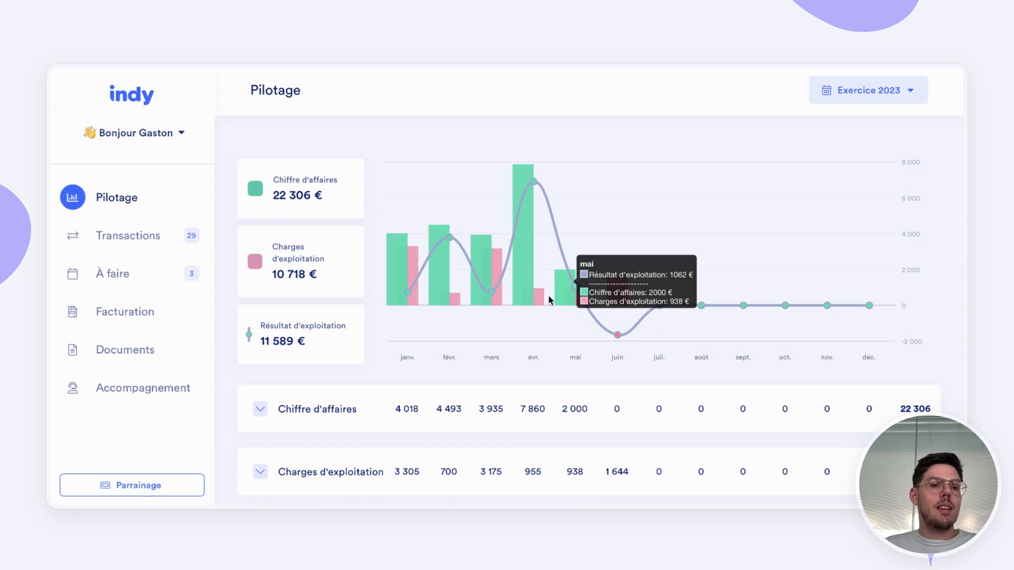
# Step: Start the outstanding May 2023 Bilan mensuel commerçant task and open its monthly sales section
pyautogui.click(126, 282)
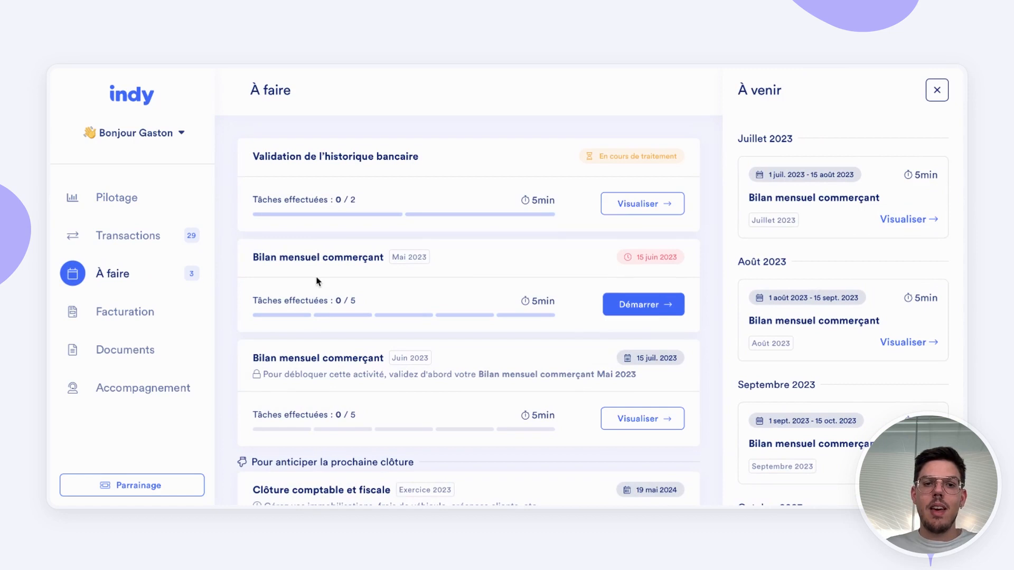
pyautogui.click(638, 309)
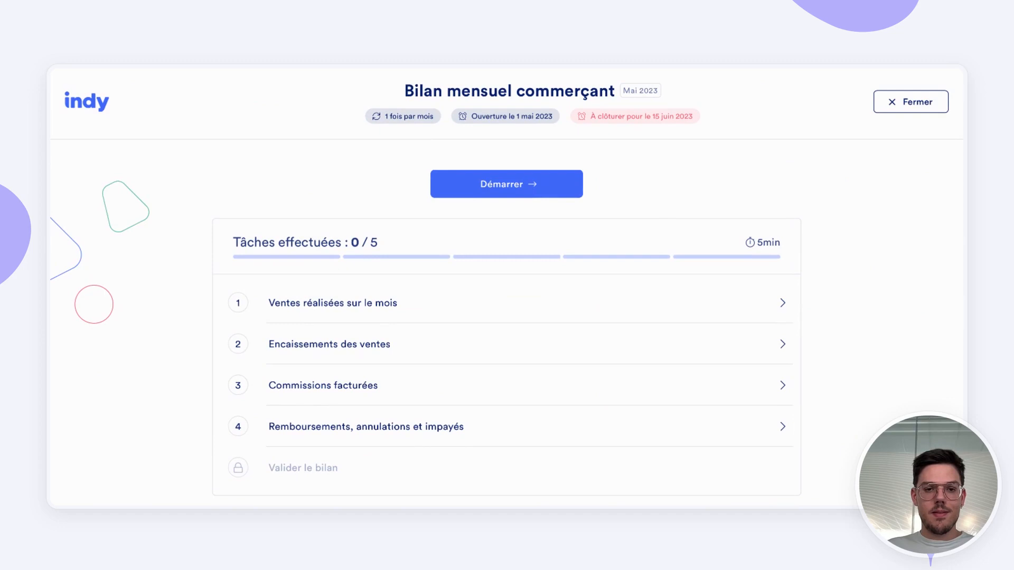
pyautogui.click(319, 311)
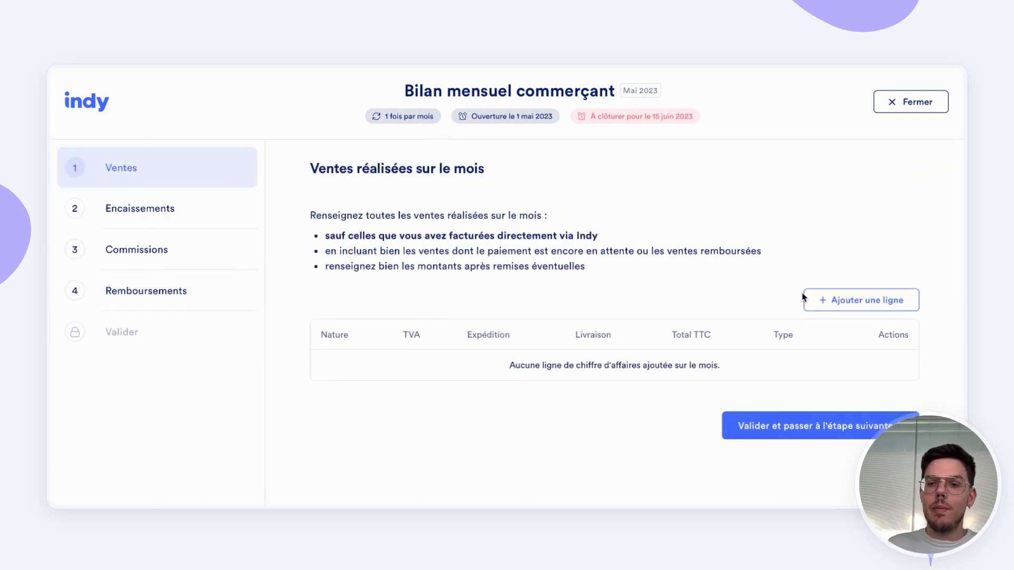
# Step: Add a sales line for Prestation de services to a client in France, with 20% TVA and a Total TTC of 3600 €
pyautogui.click(828, 301)
pyautogui.click(378, 239)
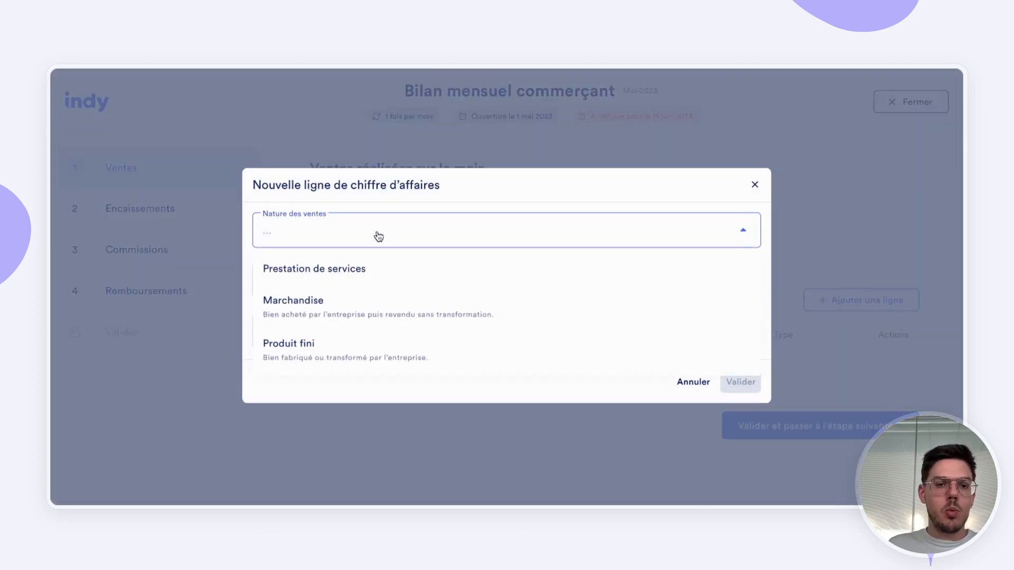
pyautogui.click(315, 279)
pyautogui.click(359, 312)
pyautogui.click(280, 343)
pyautogui.click(298, 362)
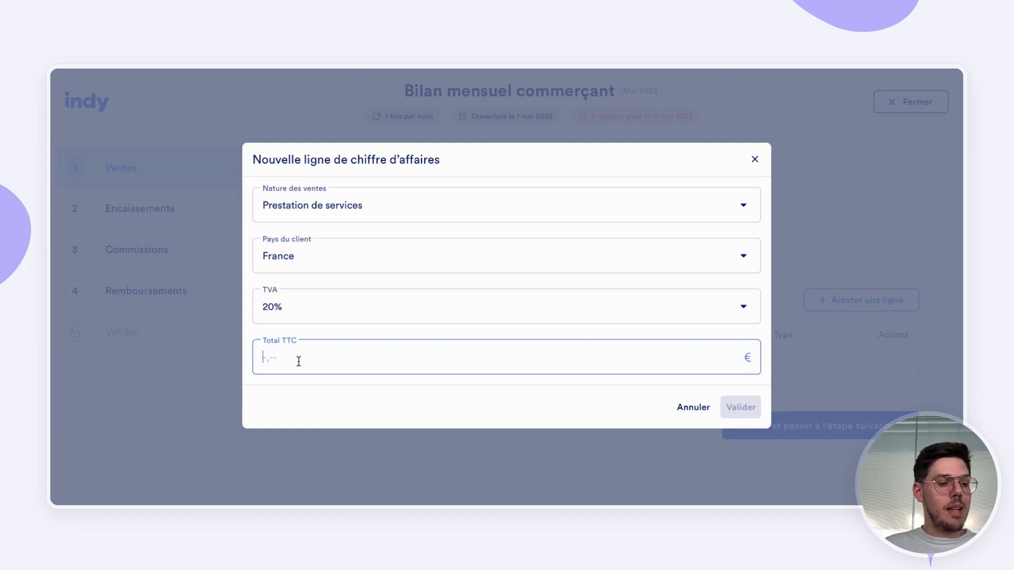
pyautogui.write('3')
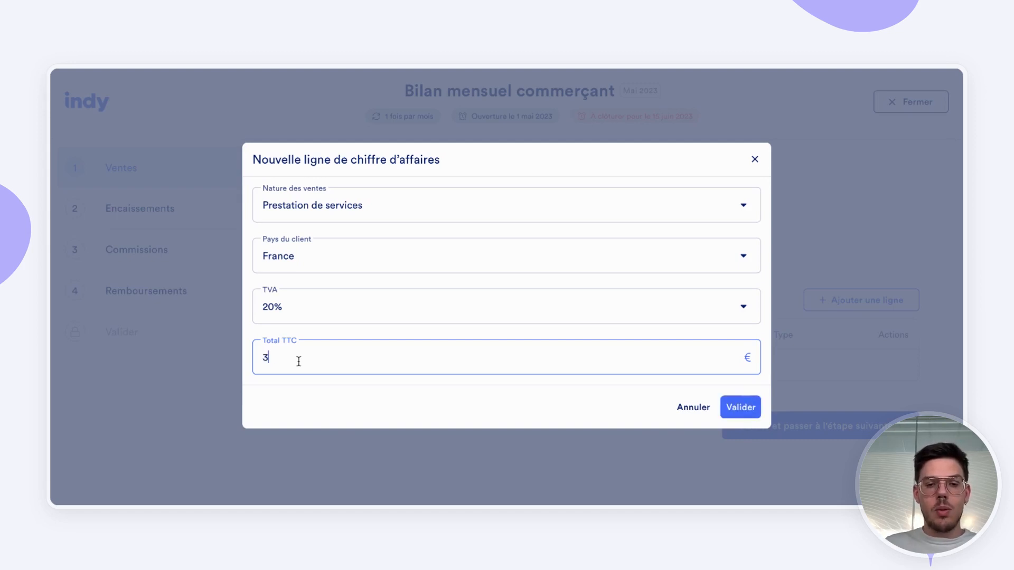
pyautogui.write('600')
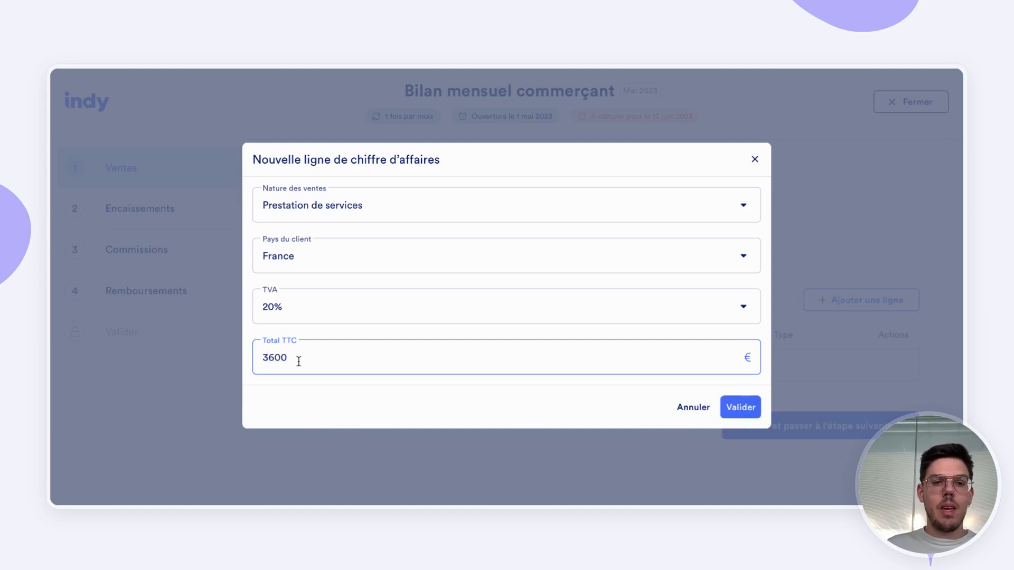
pyautogui.click(740, 406)
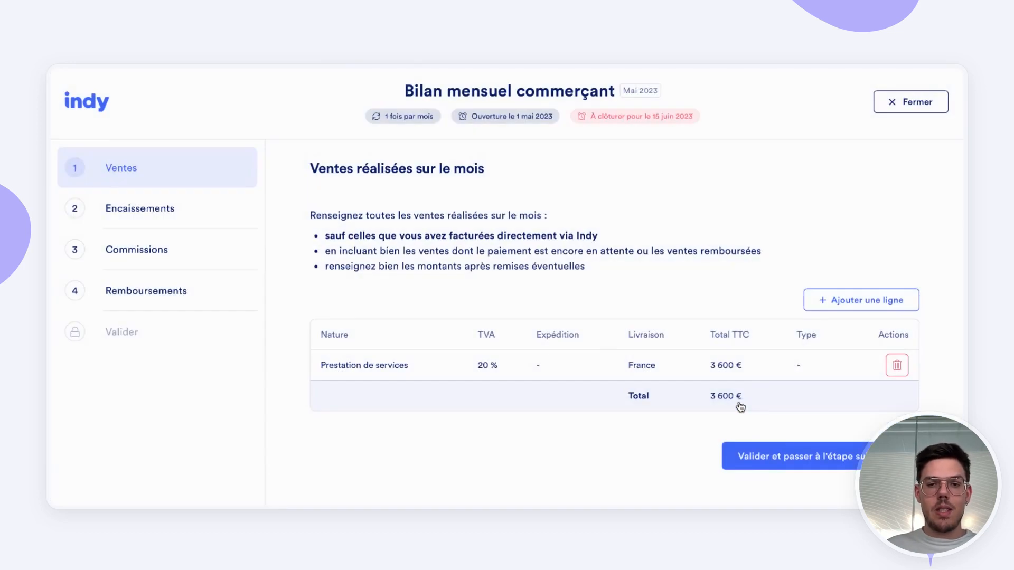
# Step: Add a Marchandise line sold in store (Ventes en magasin) with 20% TVA and a Total TTC of 360 €, and validate the sales section
pyautogui.click(871, 300)
pyautogui.click(563, 234)
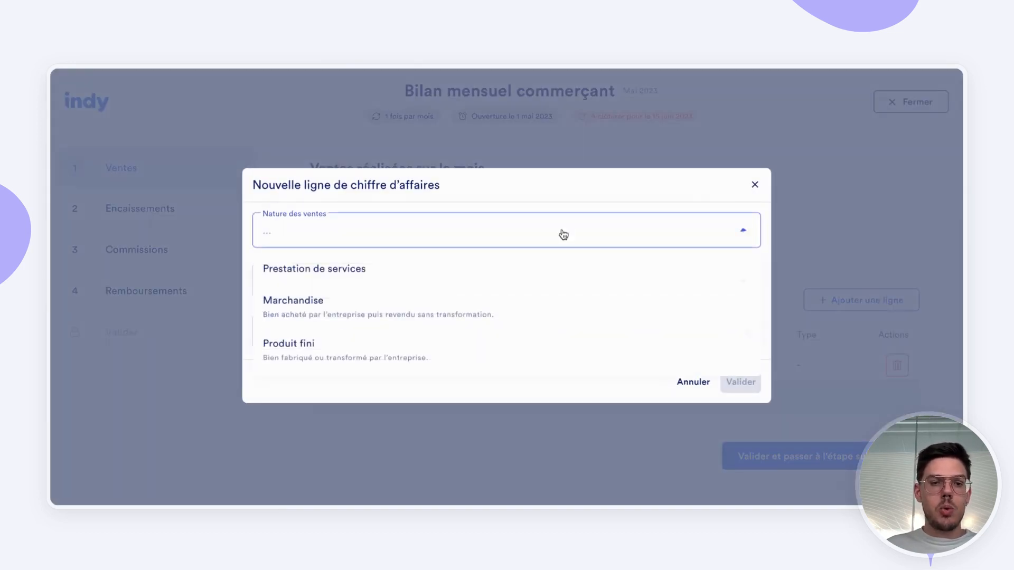
pyautogui.click(334, 317)
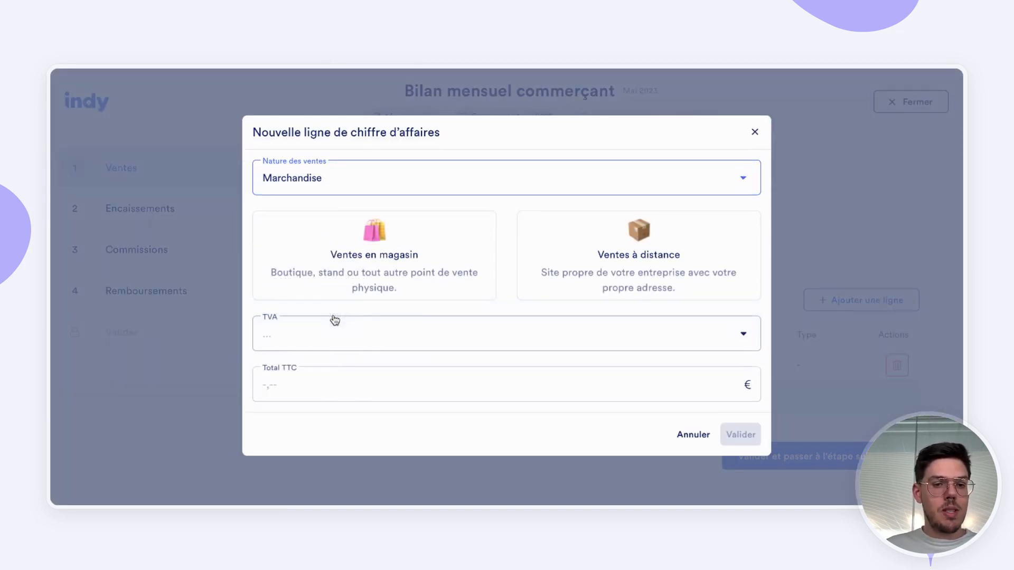
pyautogui.click(401, 271)
pyautogui.click(349, 347)
pyautogui.click(328, 157)
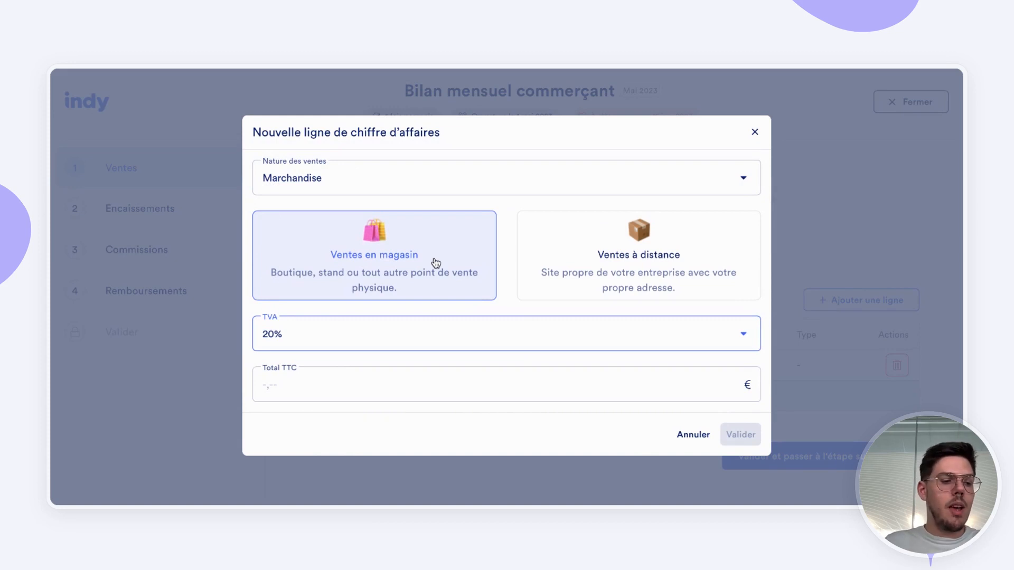
pyautogui.click(348, 380)
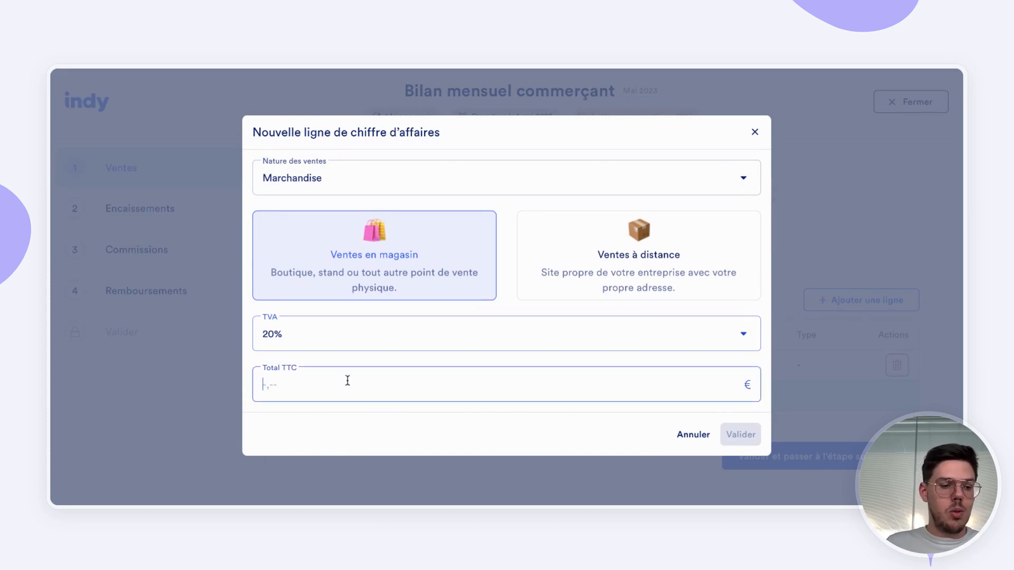
pyautogui.write('360')
pyautogui.click(739, 434)
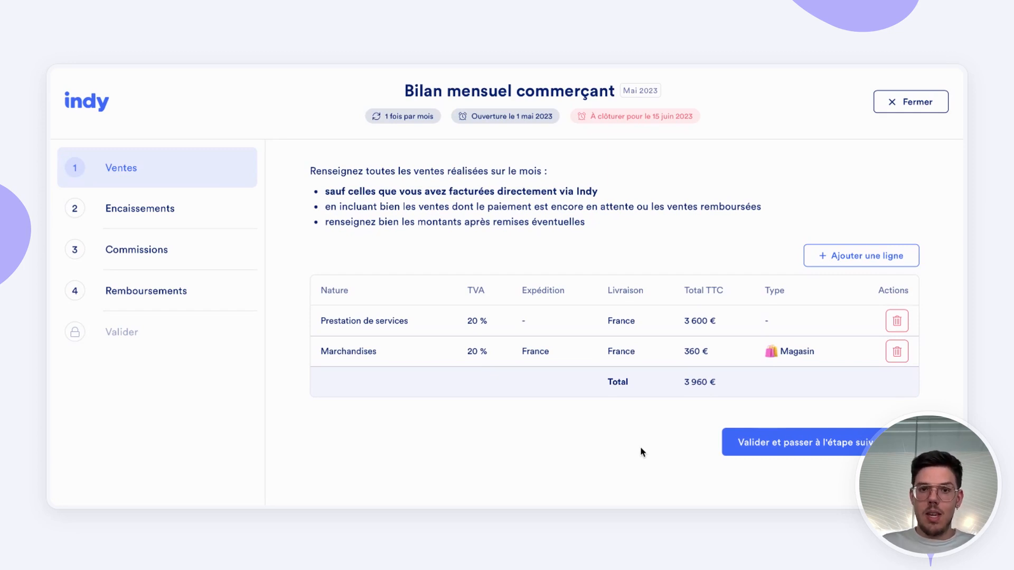
pyautogui.click(766, 448)
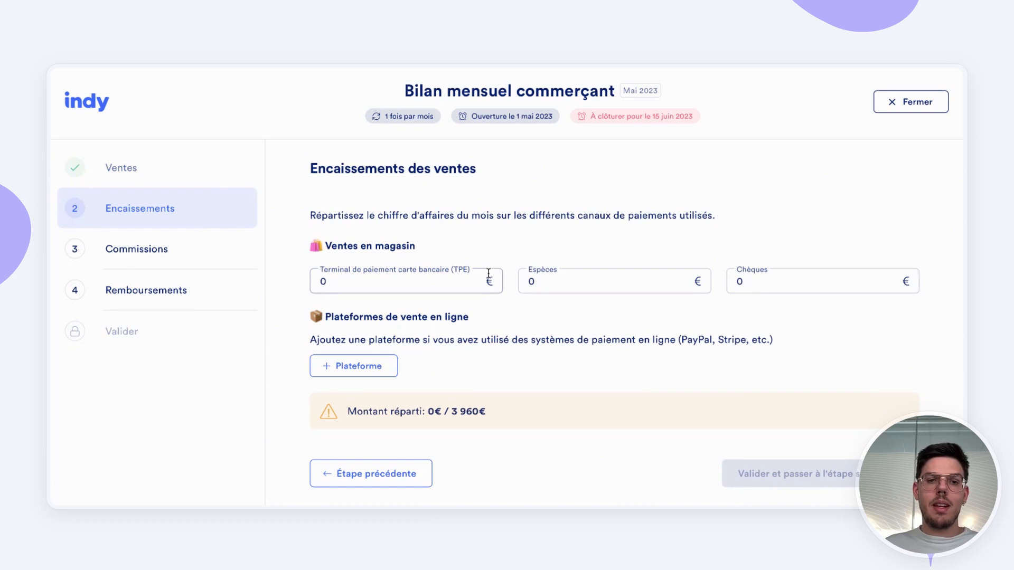
# Step: Allocate the month's in-store receipts as 2500 € by card terminal (TPE) and 1460 € in Espèces, and validate the section
pyautogui.click(443, 286)
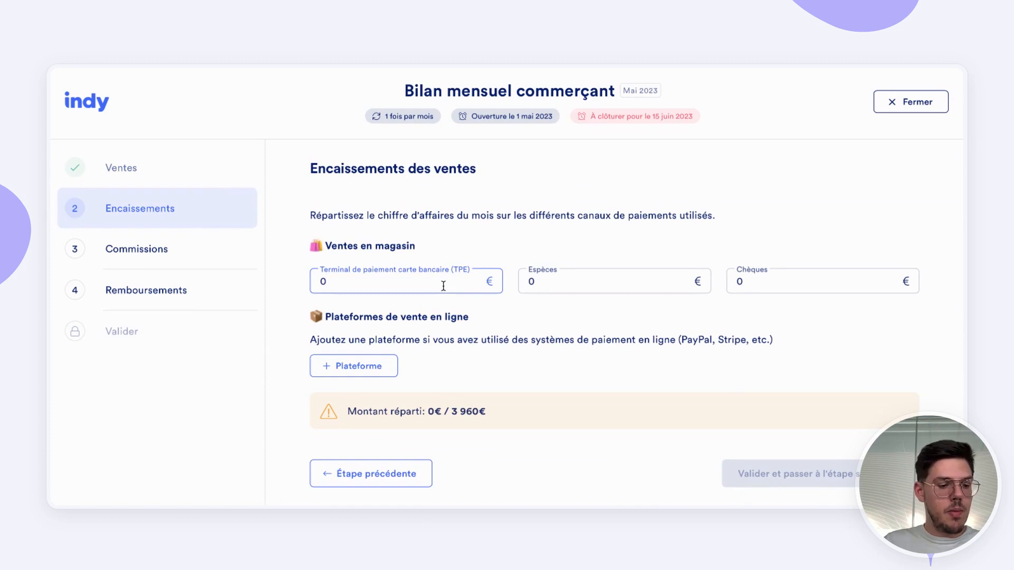
pyautogui.press('BackSpace')
pyautogui.write('2500')
pyautogui.click(591, 287)
pyautogui.press('BackSpace')
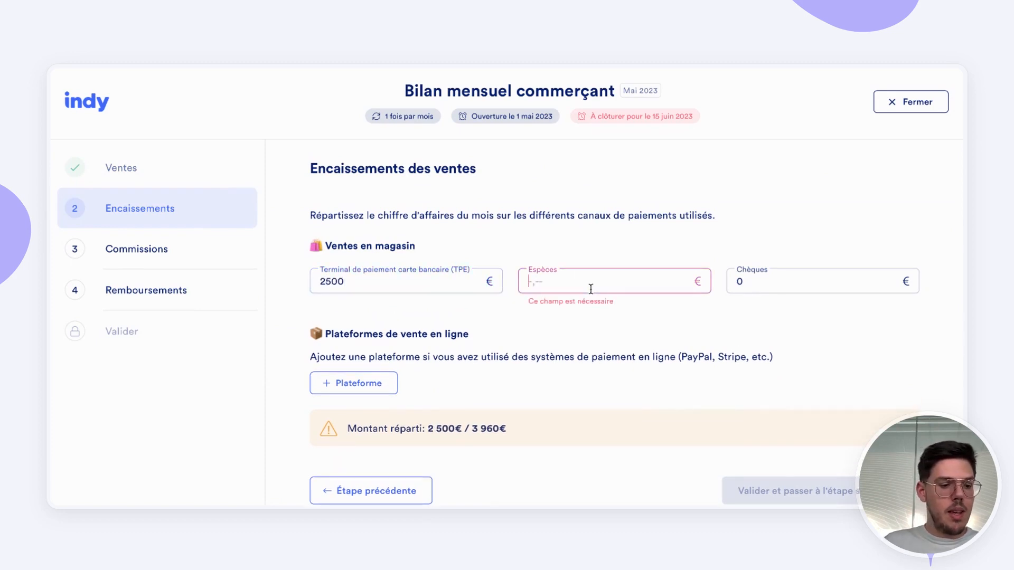
pyautogui.write('1460')
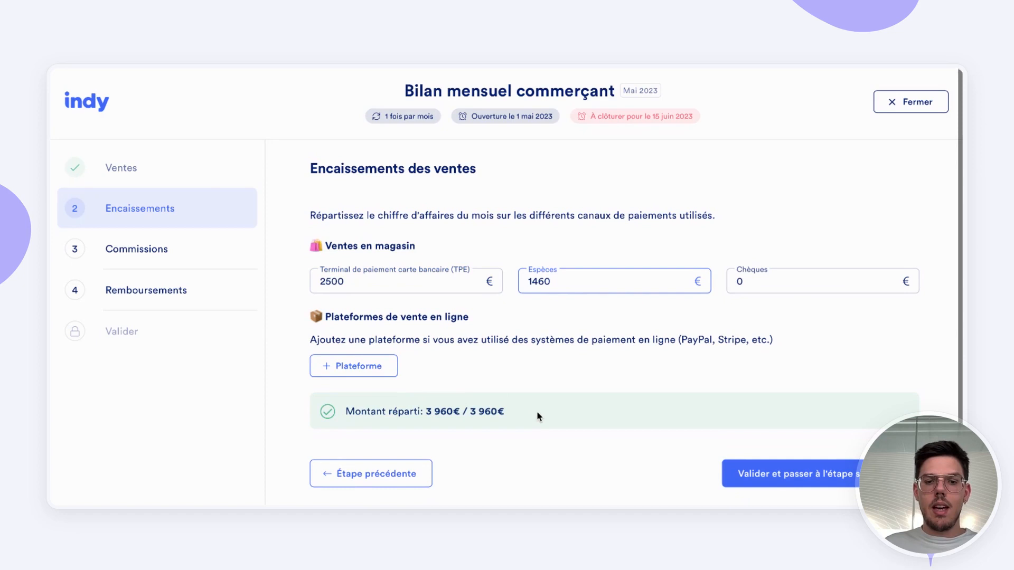
pyautogui.scroll(-1, 533, 410)
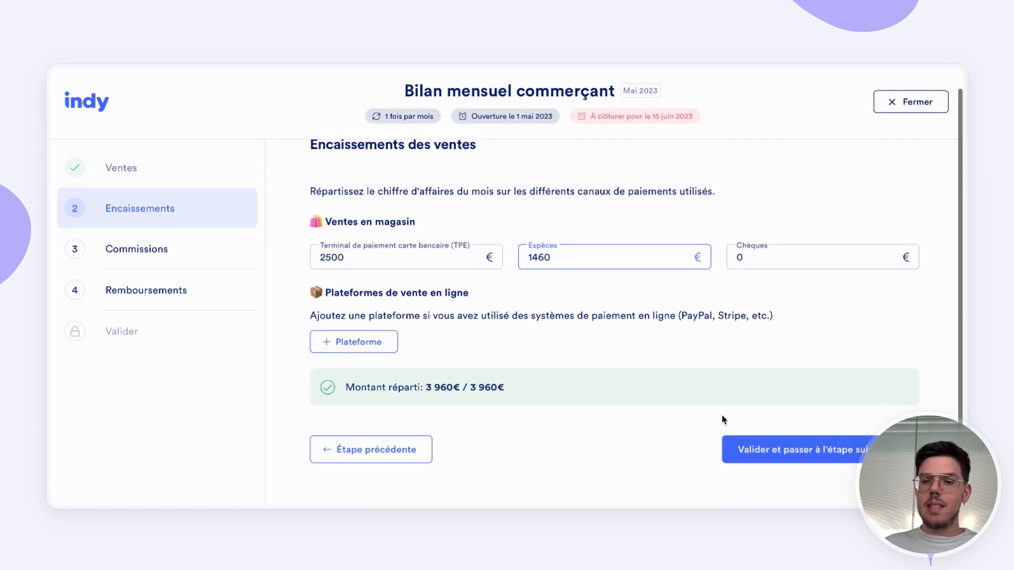
pyautogui.click(770, 449)
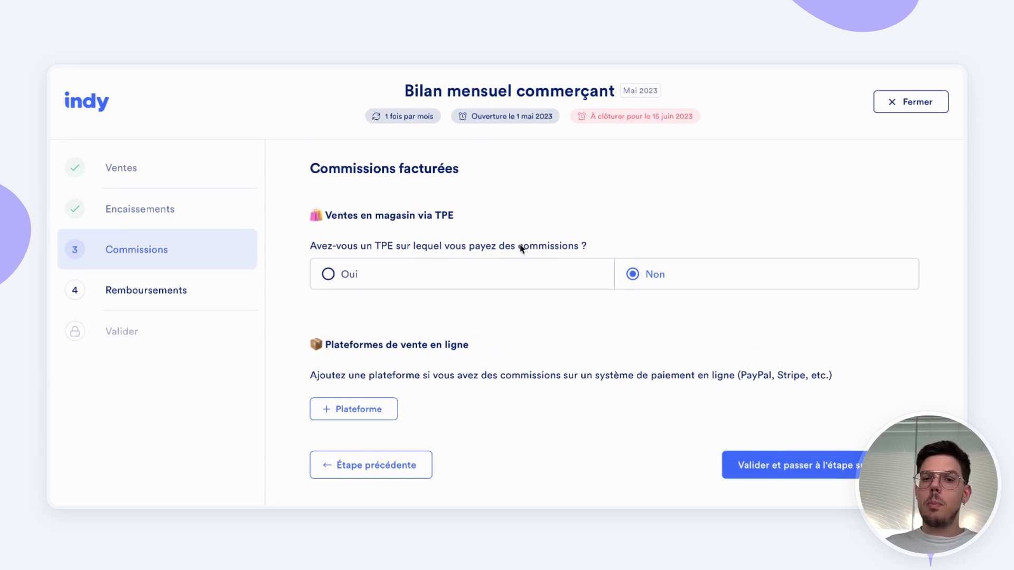
# Step: Declare TPE commissions deducted from transfers, with a Montant TTC of 36 € and 20% TVA, and validate the section
pyautogui.click(336, 273)
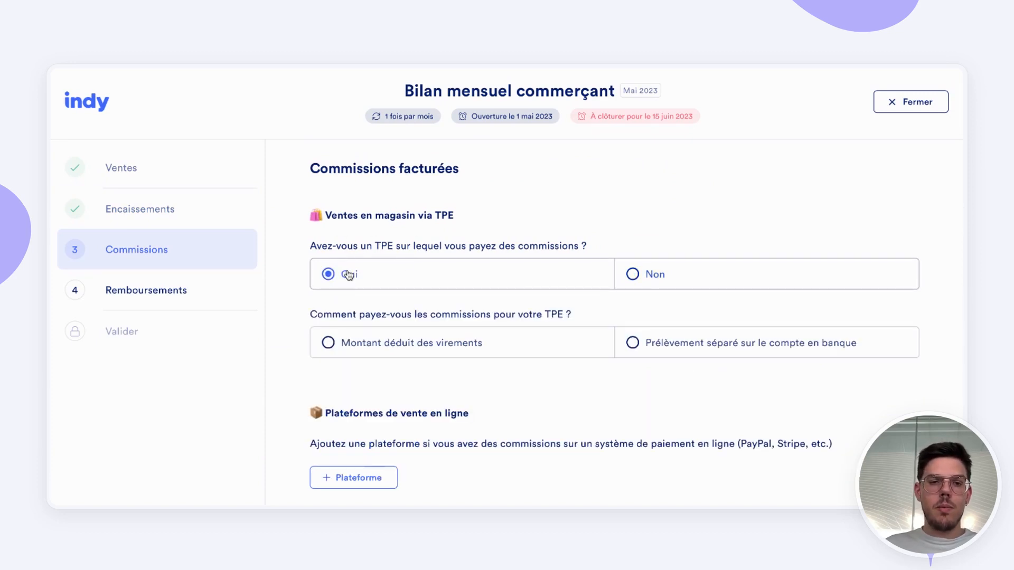
pyautogui.click(381, 350)
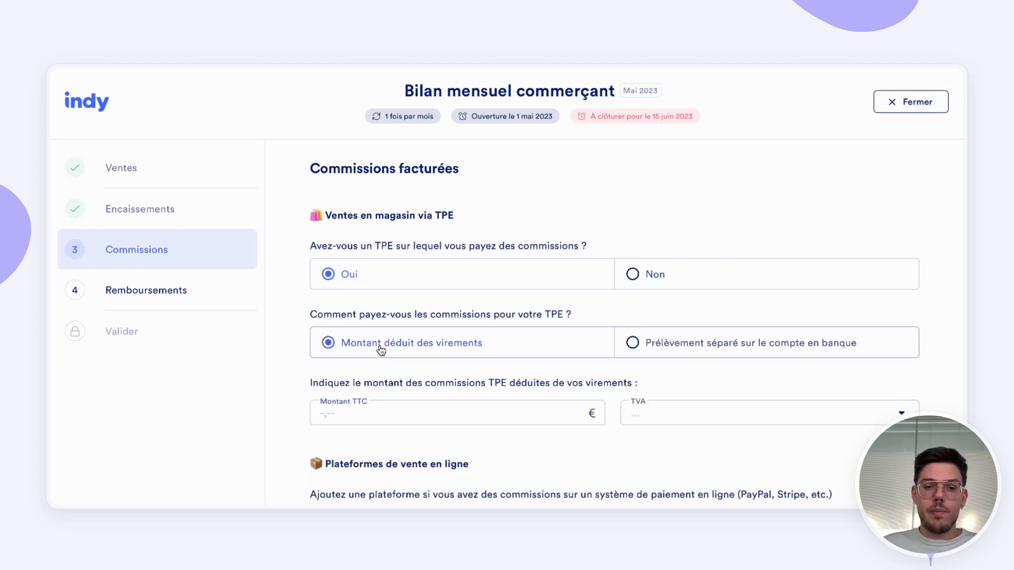
pyautogui.click(364, 421)
pyautogui.write('36')
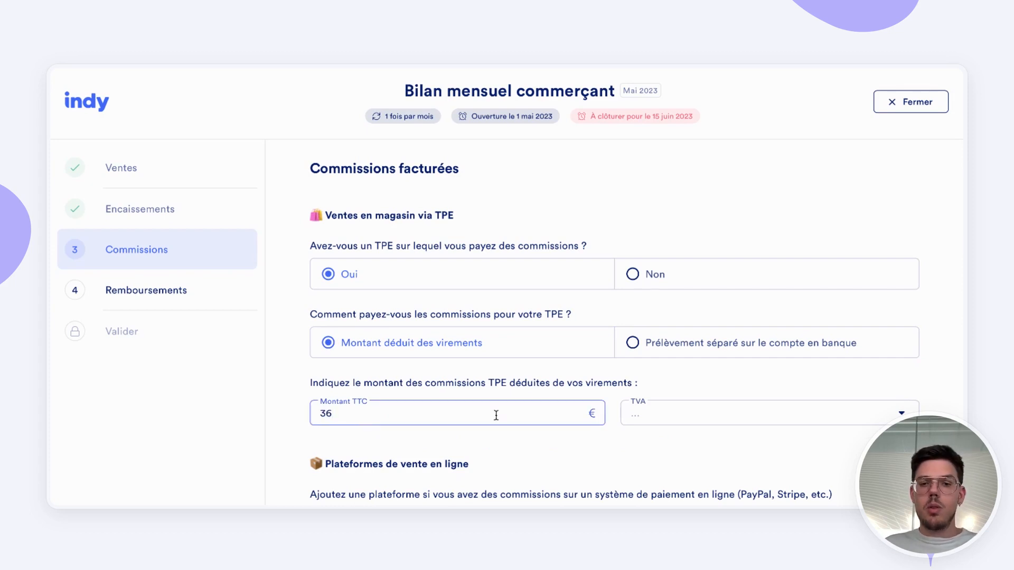
pyautogui.click(680, 430)
pyautogui.click(639, 243)
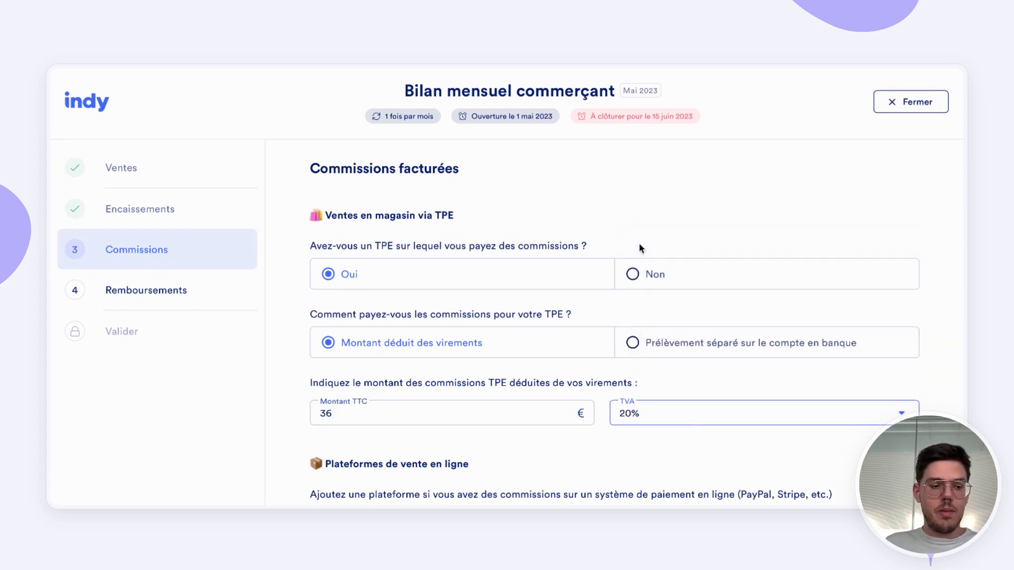
pyautogui.scroll(-3, 557, 361)
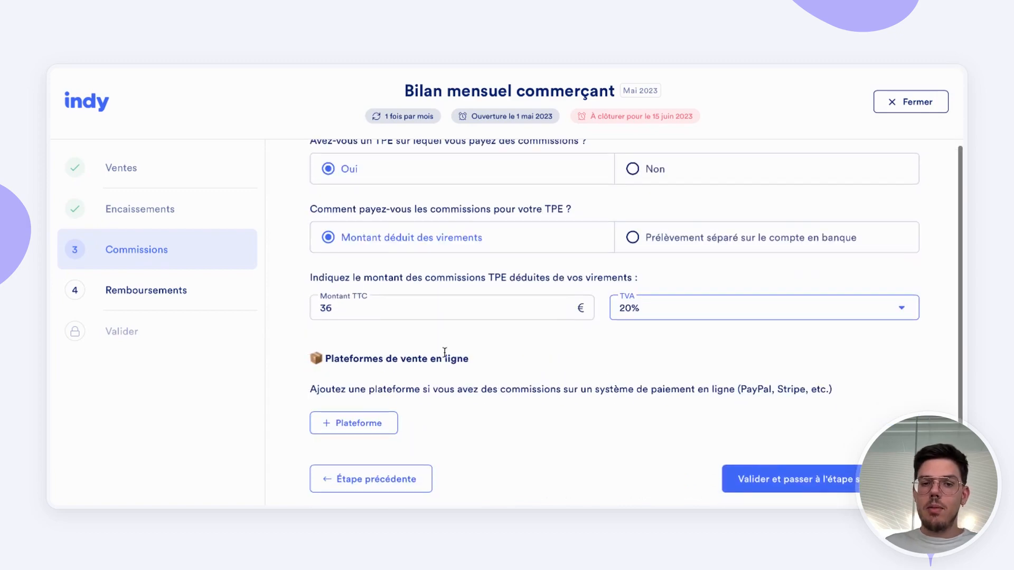
pyautogui.click(808, 445)
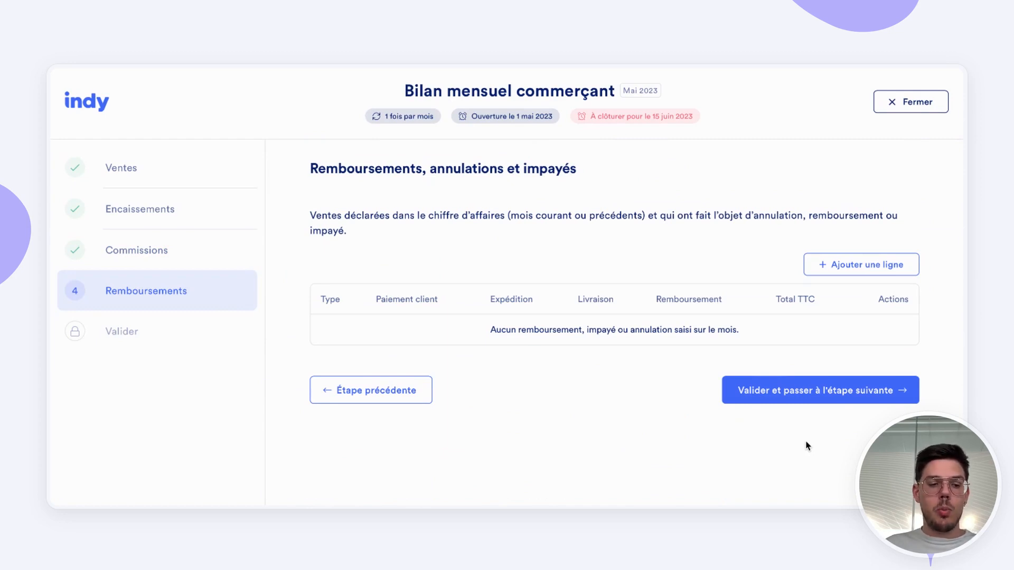
# Step: Add a sales correction as a refund: sale counted in previous months' revenue (Oui), payment failed (Non)
pyautogui.click(857, 266)
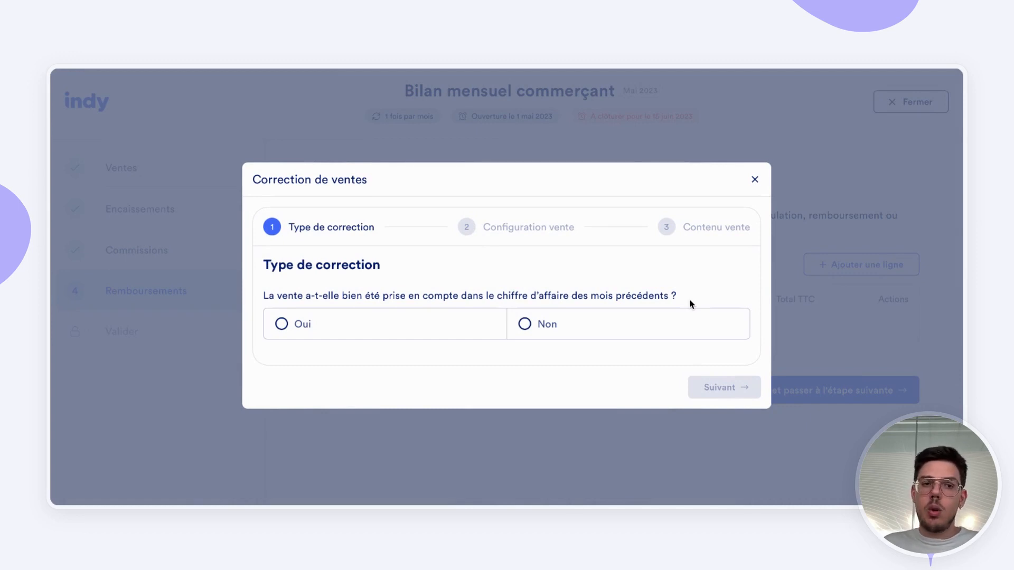
pyautogui.click(296, 335)
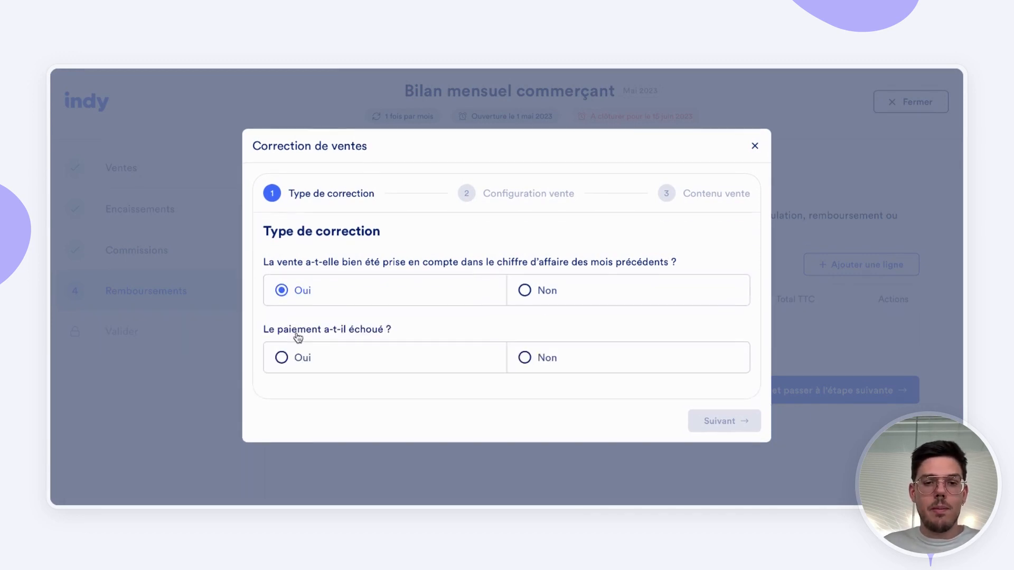
pyautogui.click(526, 358)
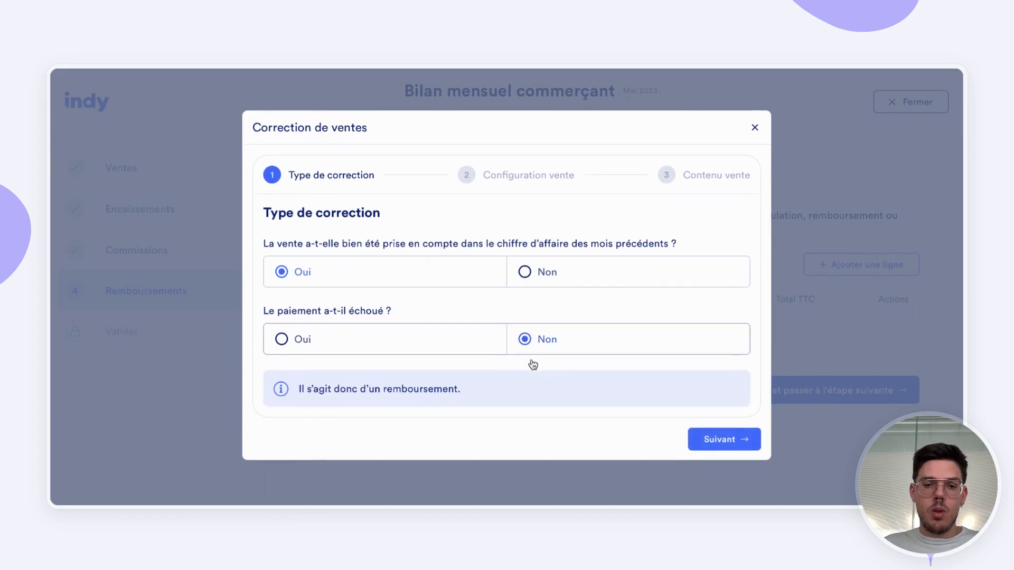
pyautogui.click(718, 441)
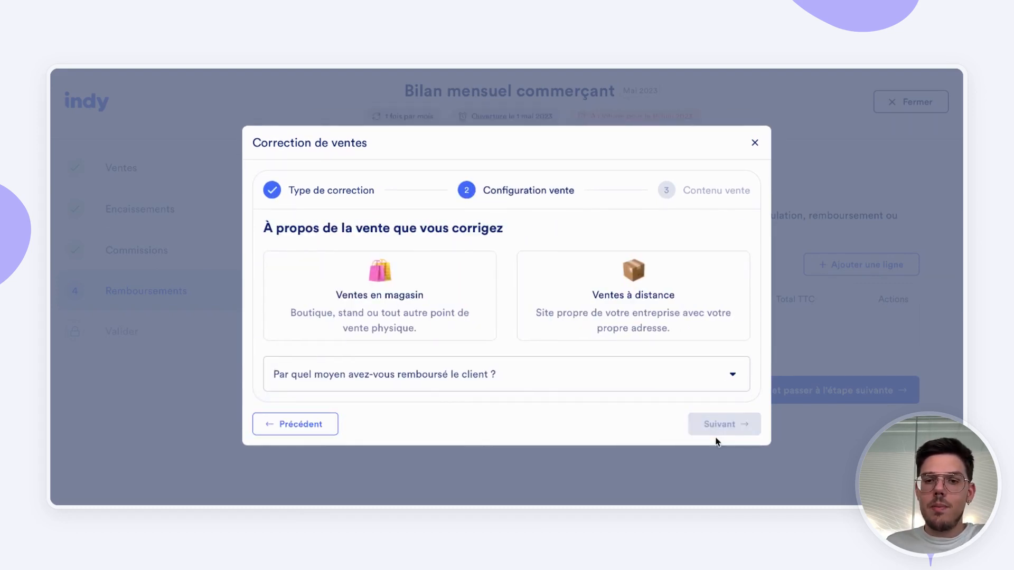
# Step: Configure the corrected sale as Ventes en magasin with the client refunded in Espèces, and continue to the sale content
pyautogui.click(415, 276)
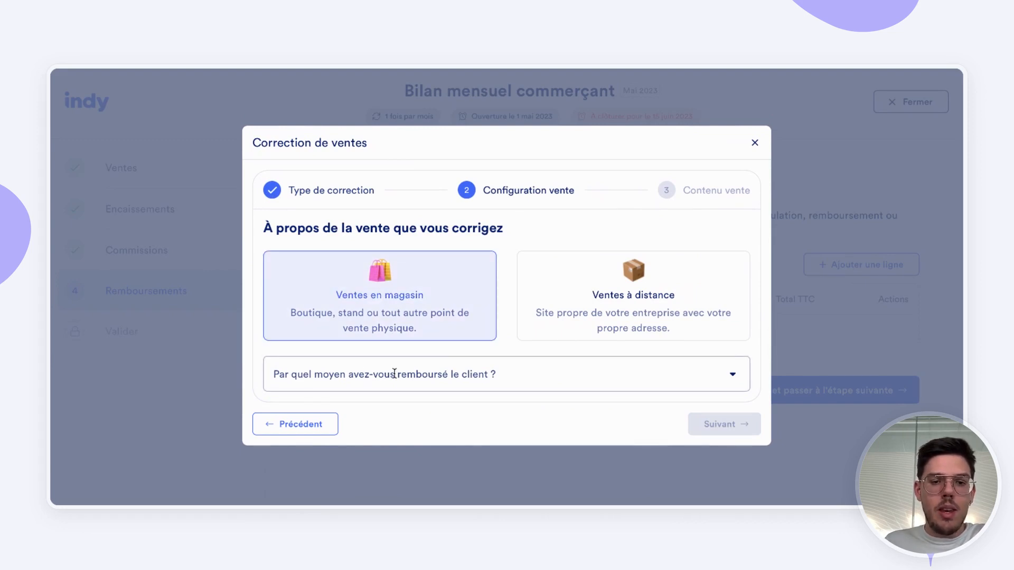
pyautogui.click(738, 373)
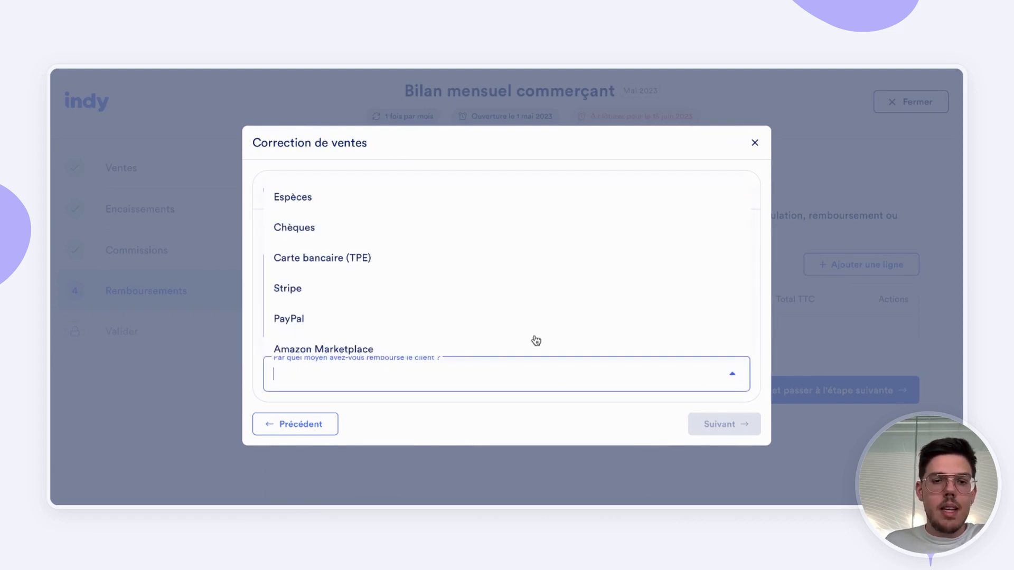
pyautogui.click(319, 199)
pyautogui.click(718, 425)
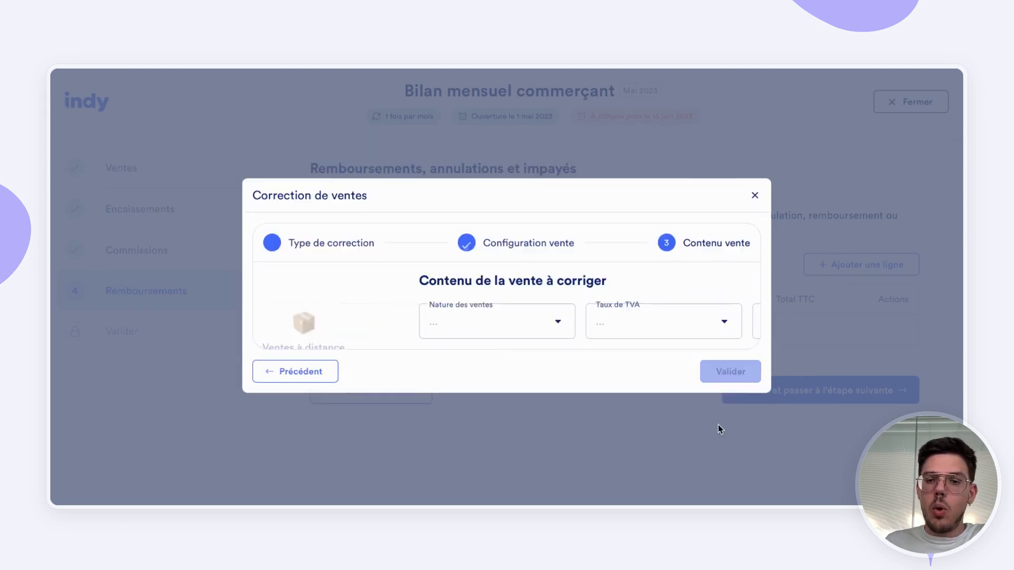
# Step: Set the corrected sale's content to Marchandise, 20% TVA and a Montant TTC of 24 €, and validate the correction
pyautogui.click(326, 337)
pyautogui.click(301, 402)
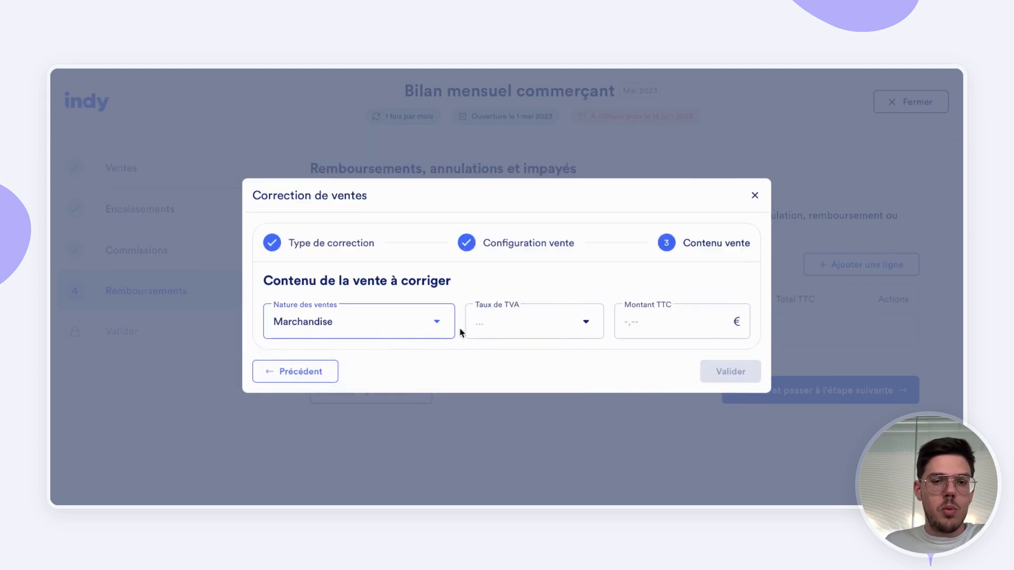
pyautogui.click(507, 326)
pyautogui.click(508, 152)
pyautogui.click(670, 318)
pyautogui.write('24')
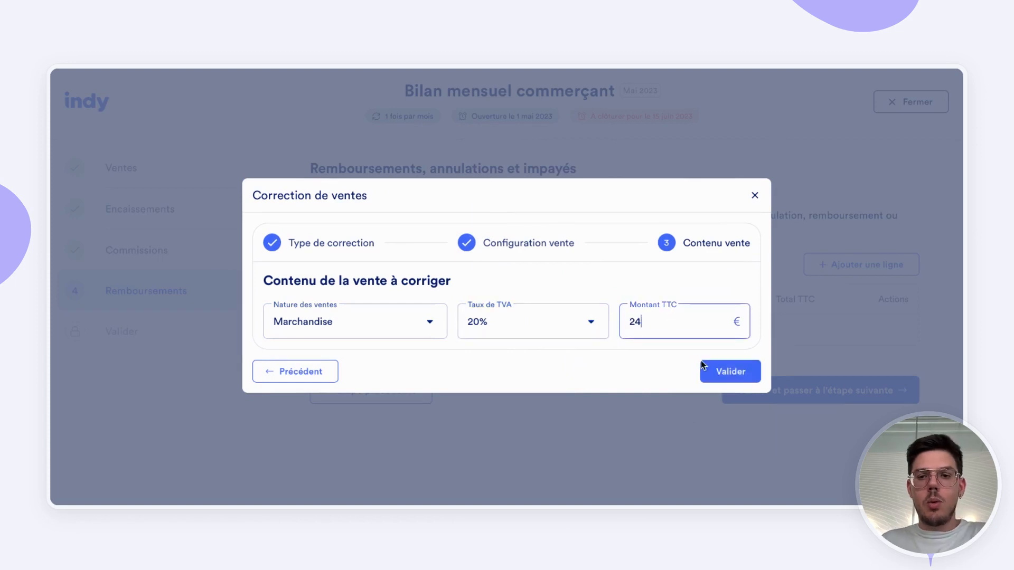
pyautogui.click(723, 376)
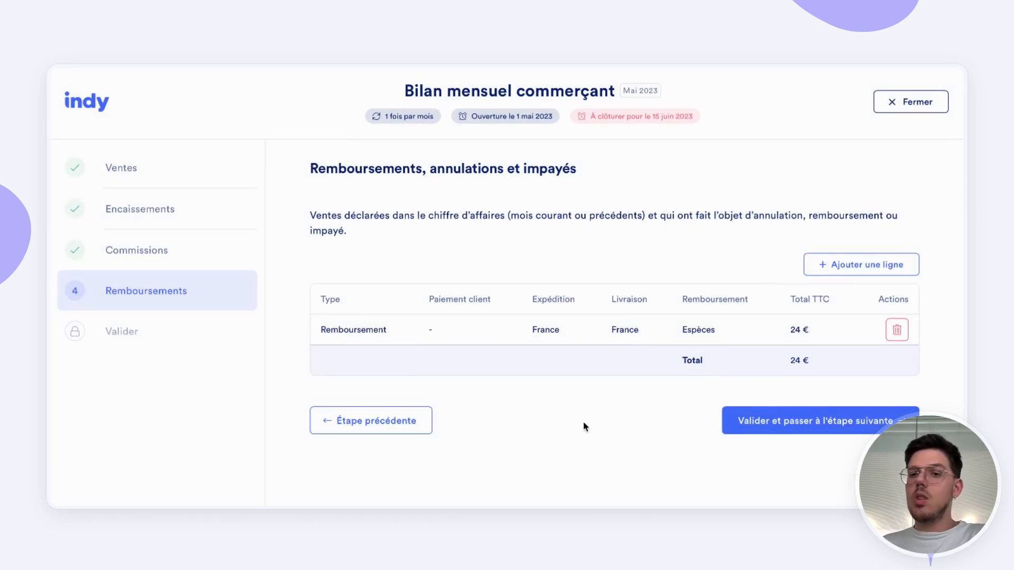
# Step: Validate the Remboursements section and close the May 2023 monthly report from its recap
pyautogui.click(760, 423)
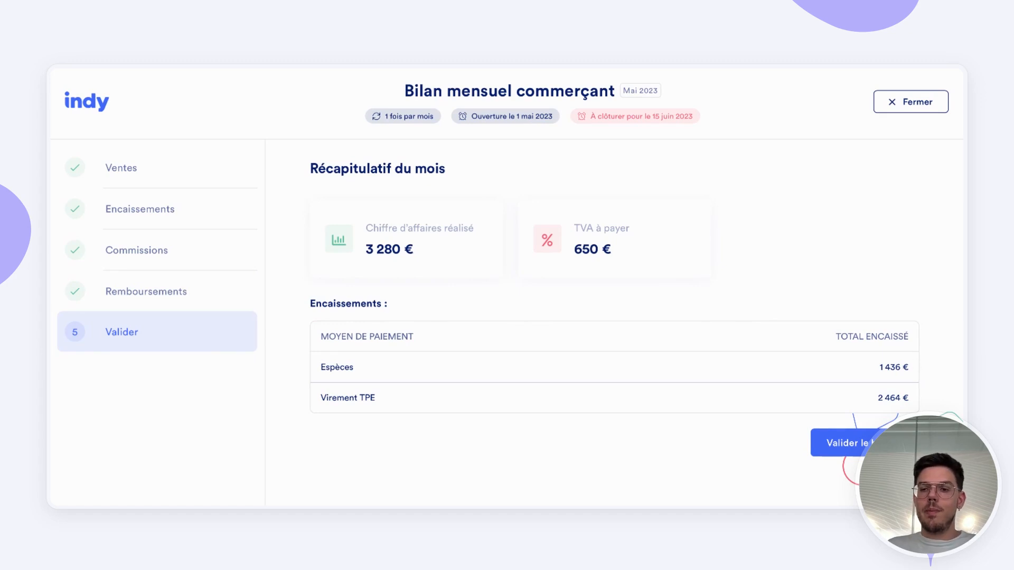
pyautogui.click(842, 442)
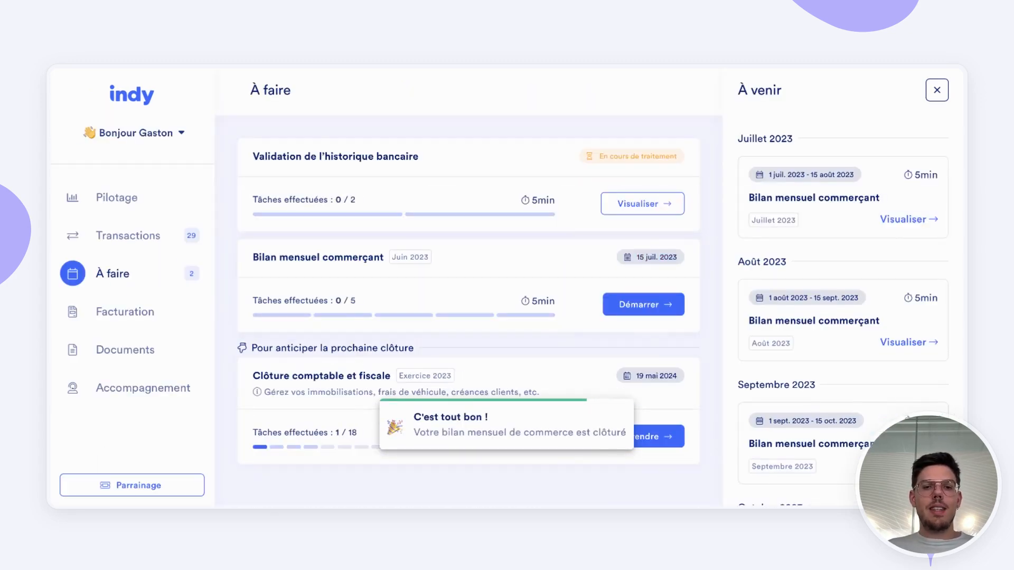
# Step: Open the Pilotage dashboard and examine the May revenue, expenses and operating result in the chart
pyautogui.click(112, 203)
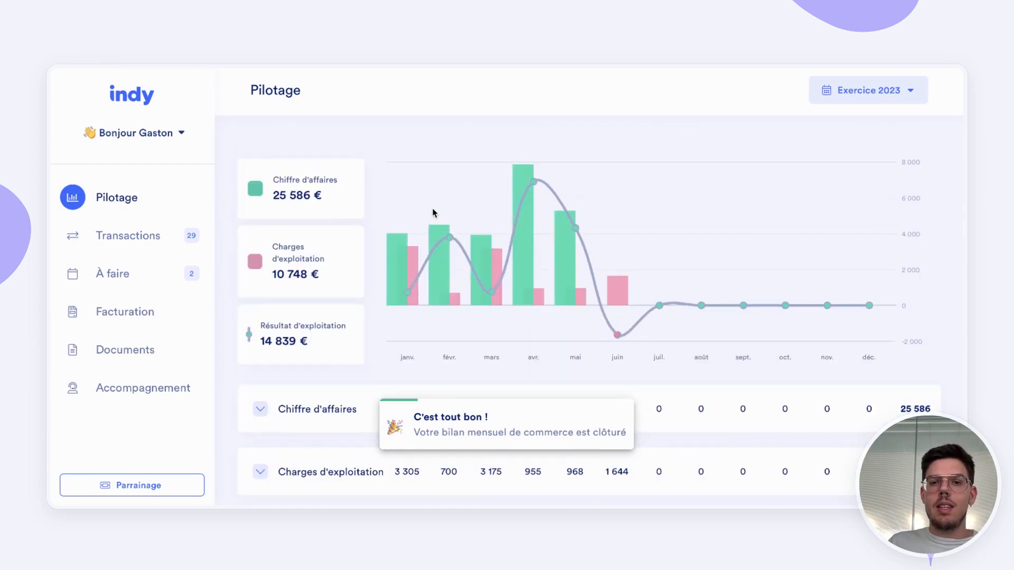
pyautogui.moveTo(556, 255)
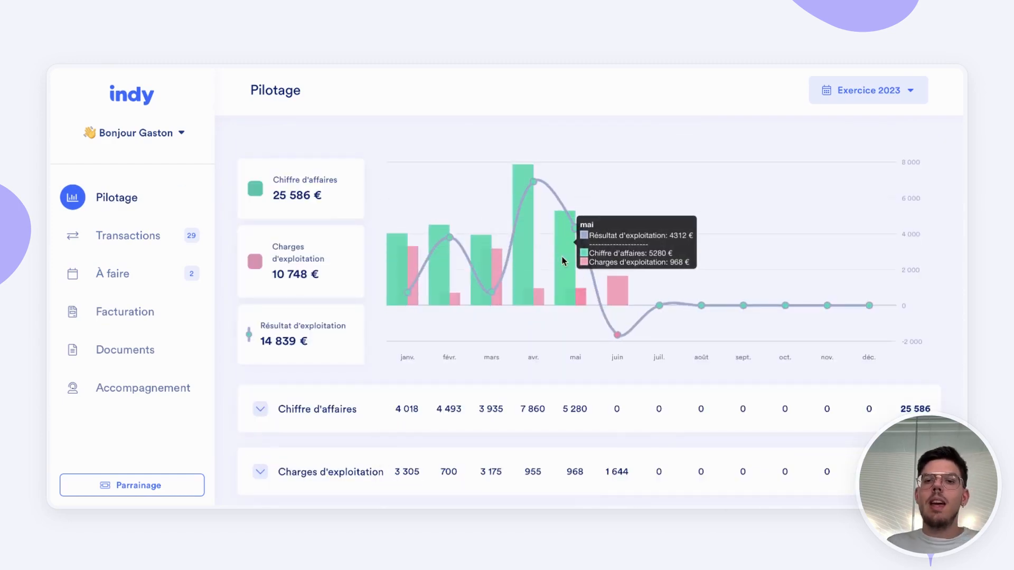